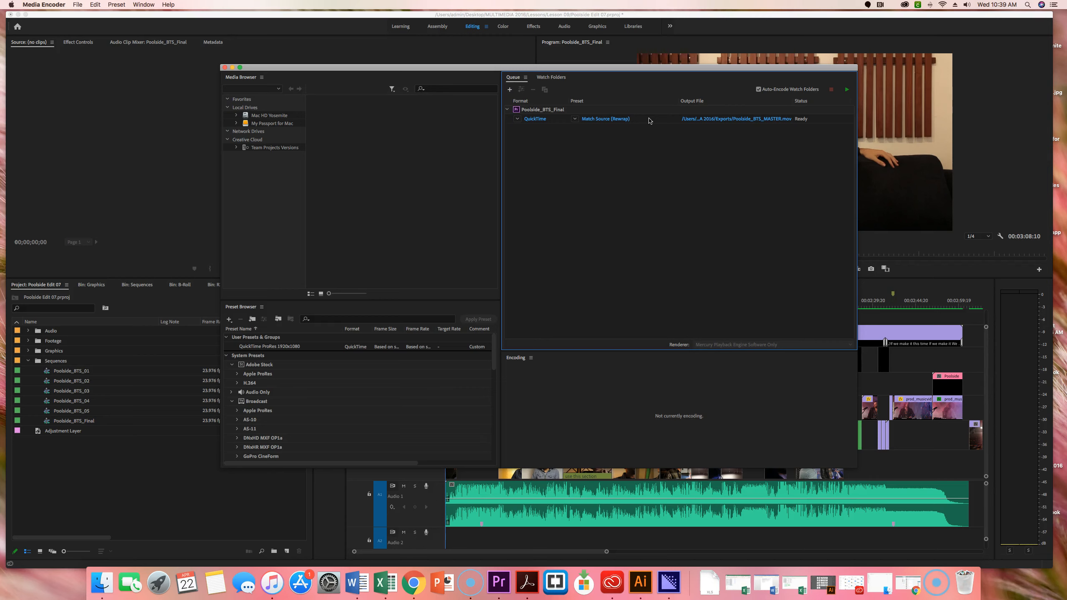
- Resize the Preset Browser by lowering its boundary with the Media Browser, keeping the system preset categories visible
click(659, 107)
click(20, 556)
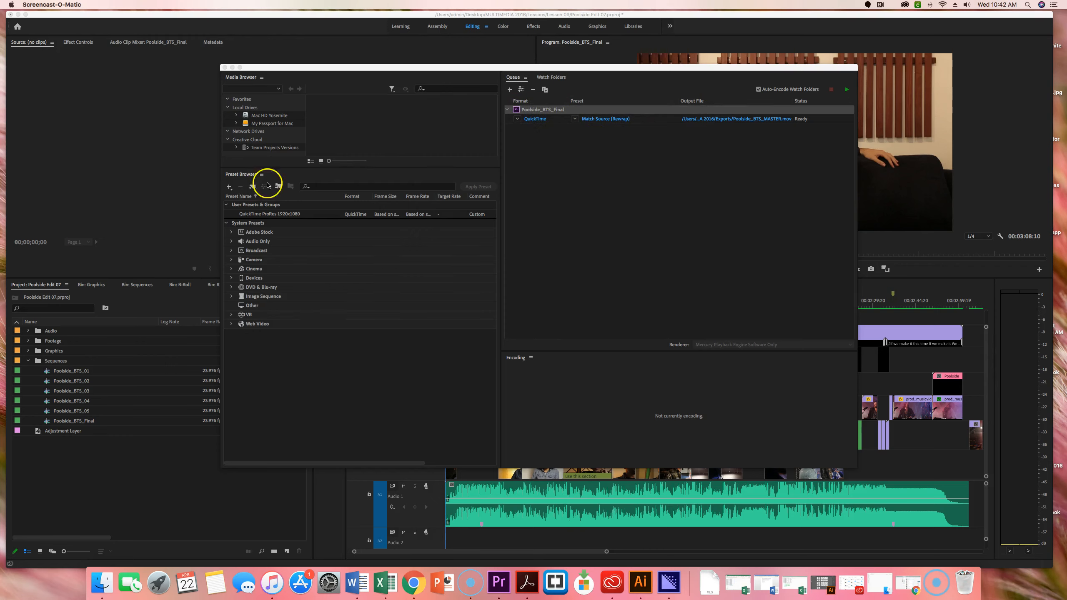
click(351, 171)
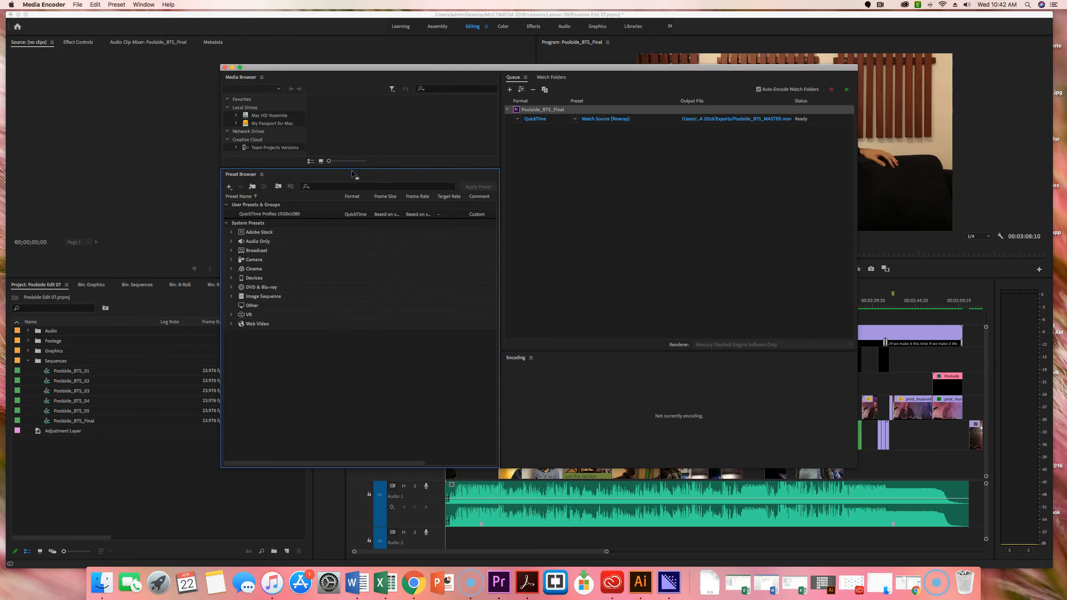
drag(353, 170, 357, 198)
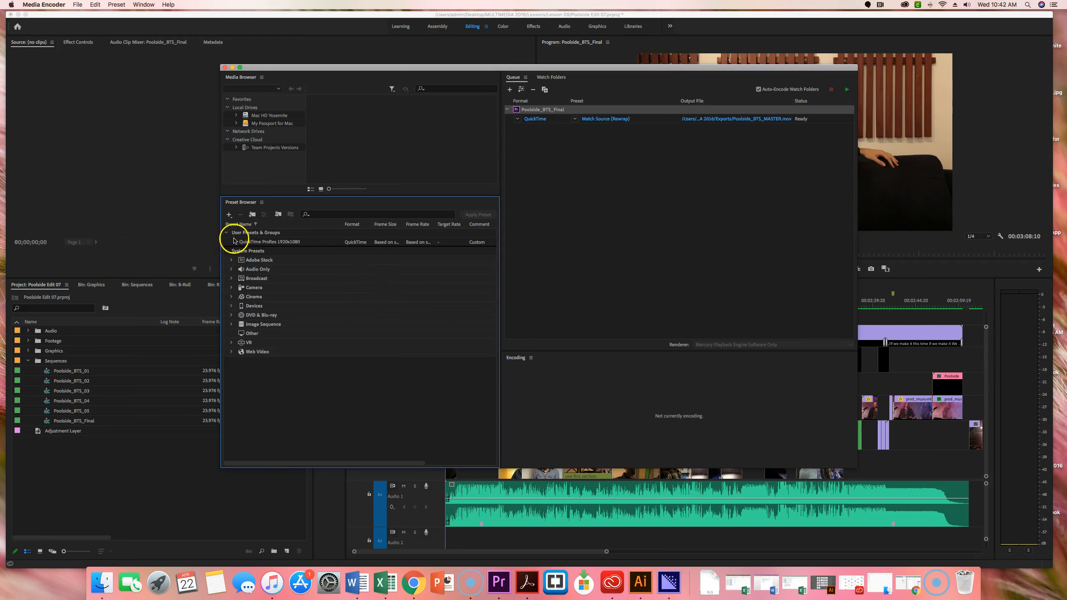
- Look through the Broadcast and Camera system presets, and expand Devices down to its Mobile presets
mouse_move(246, 246)
click(232, 279)
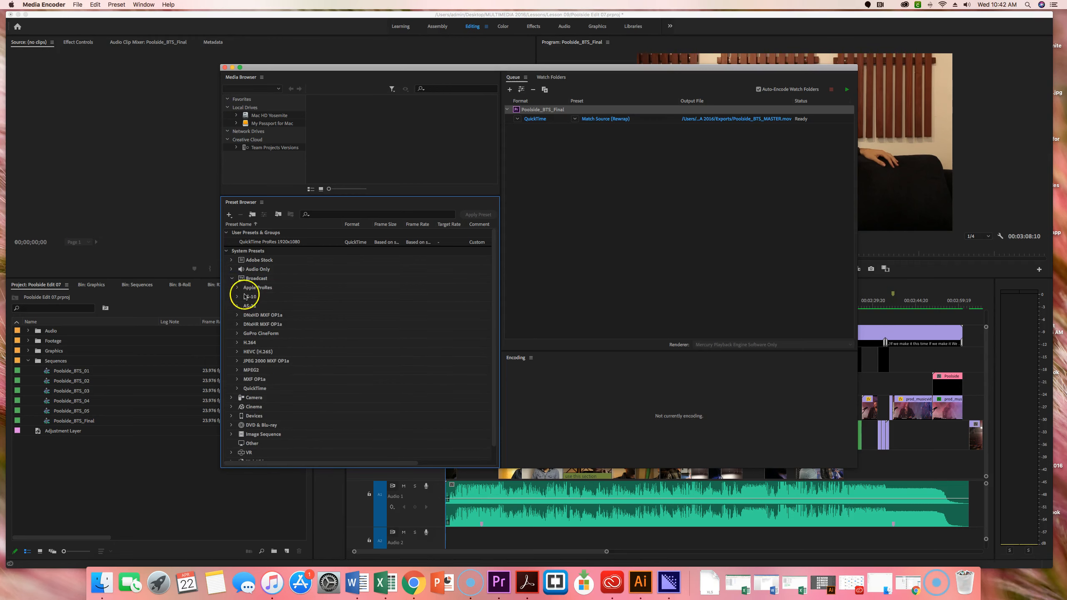
click(234, 279)
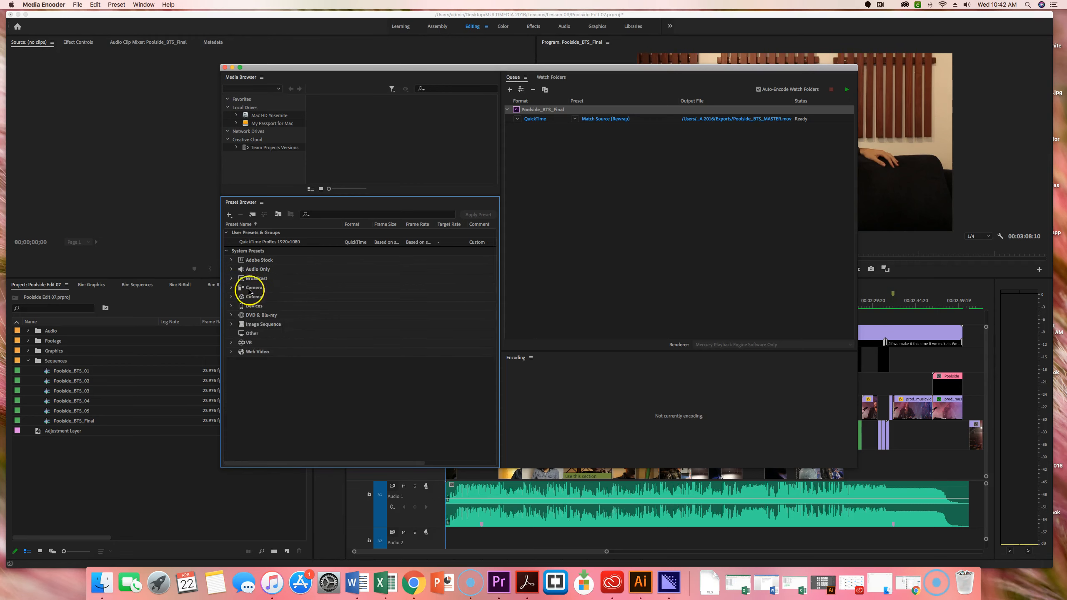
click(231, 288)
click(232, 288)
click(231, 305)
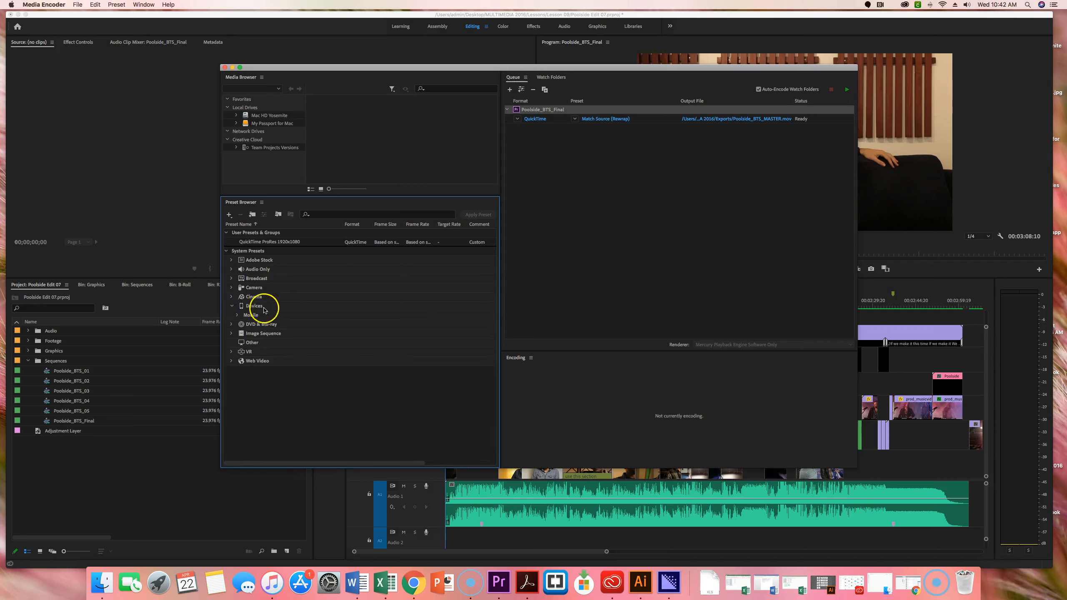
click(237, 315)
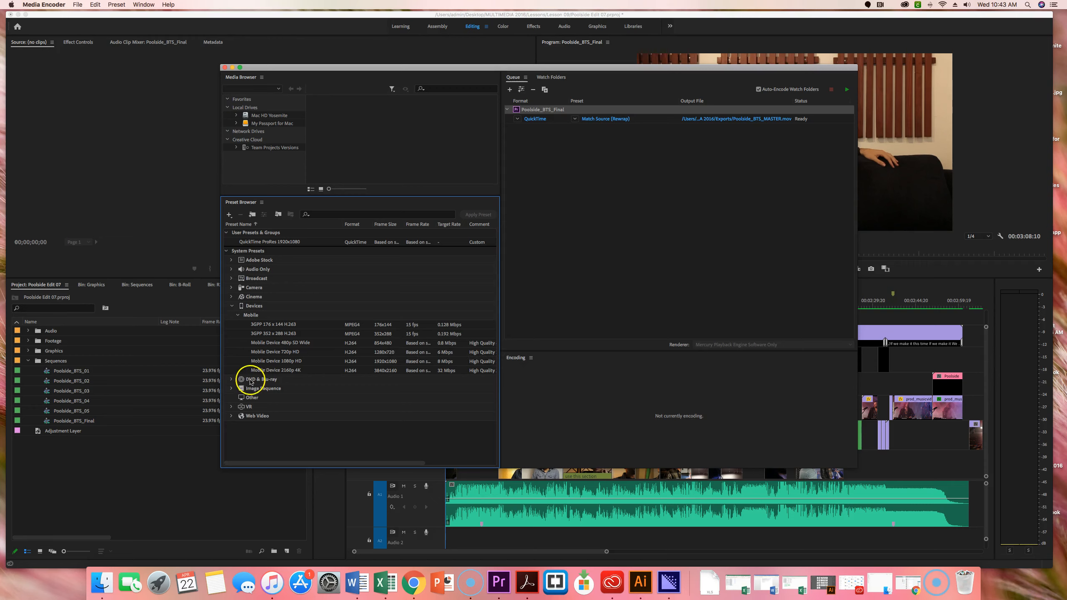
- Check the DVD & Blu-ray group, and expand Web Video to review its Social Media presets
click(232, 380)
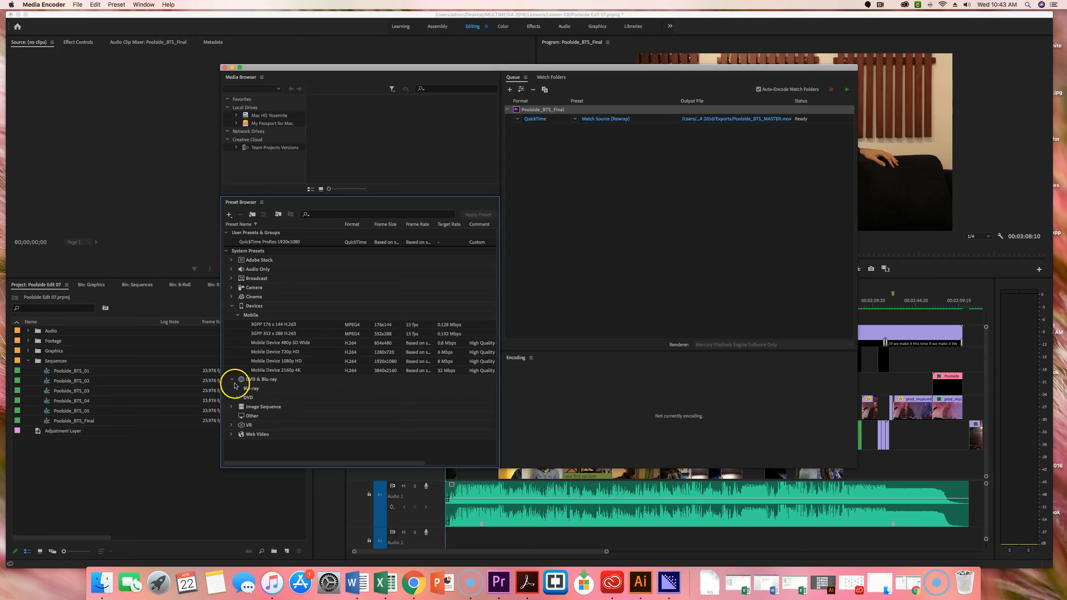
click(233, 381)
click(234, 398)
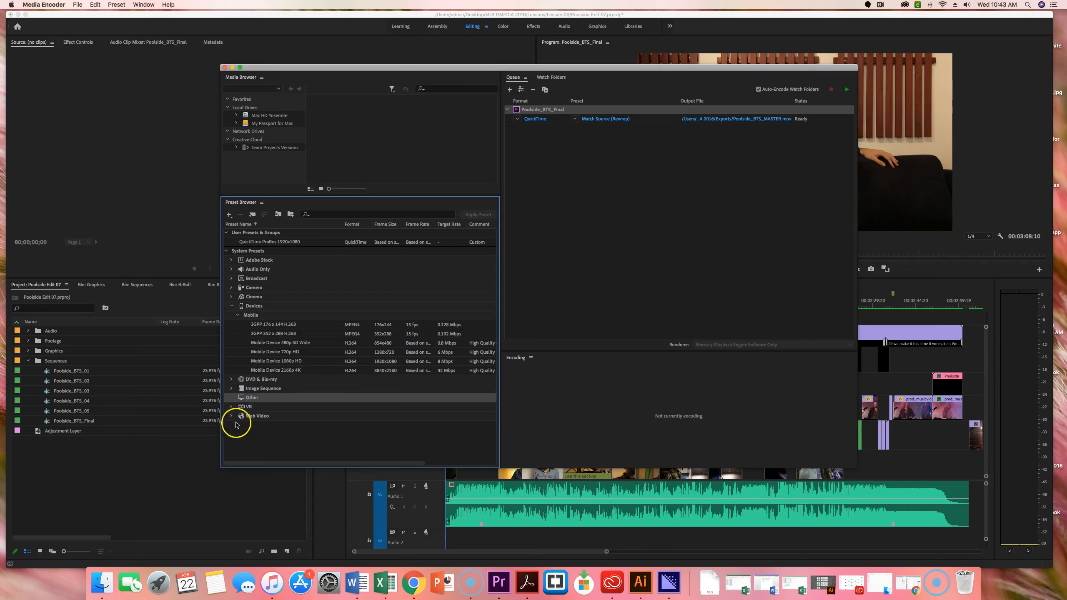
click(231, 416)
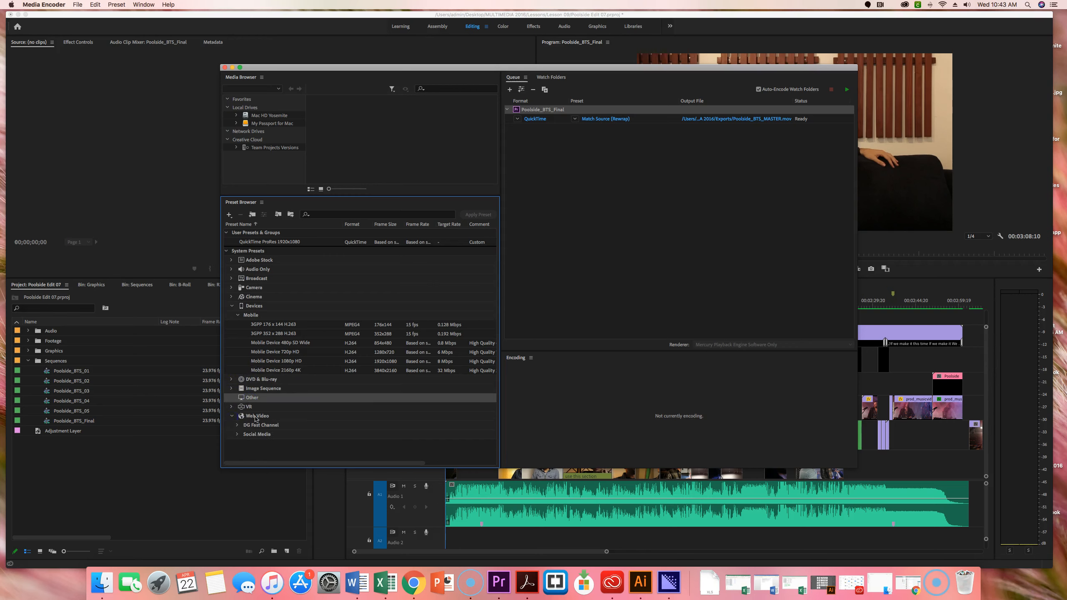
click(237, 434)
scroll(344, 378, down, 5)
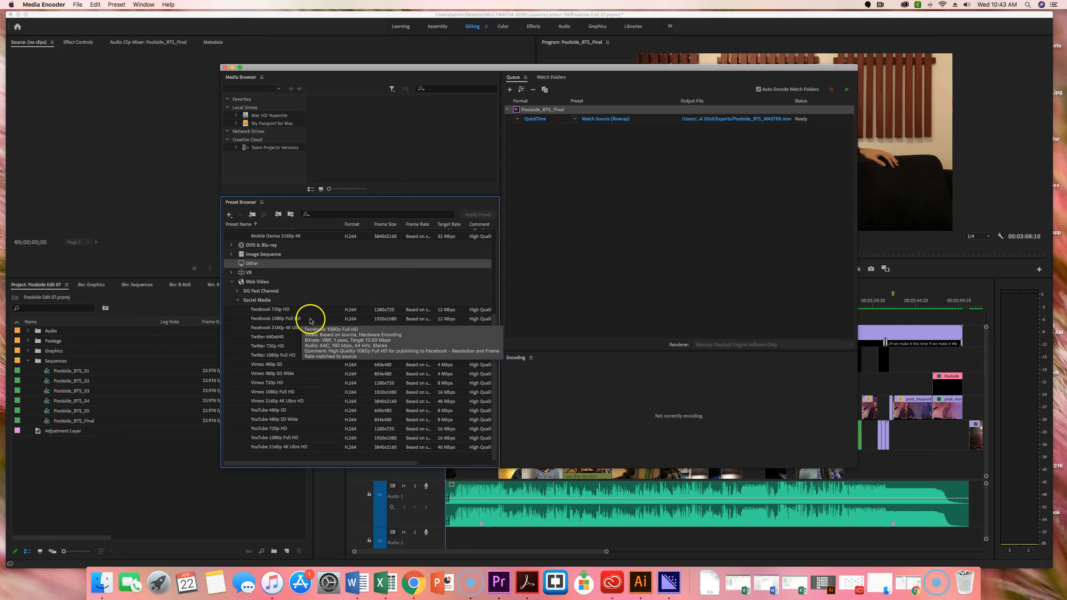
mouse_move(299, 332)
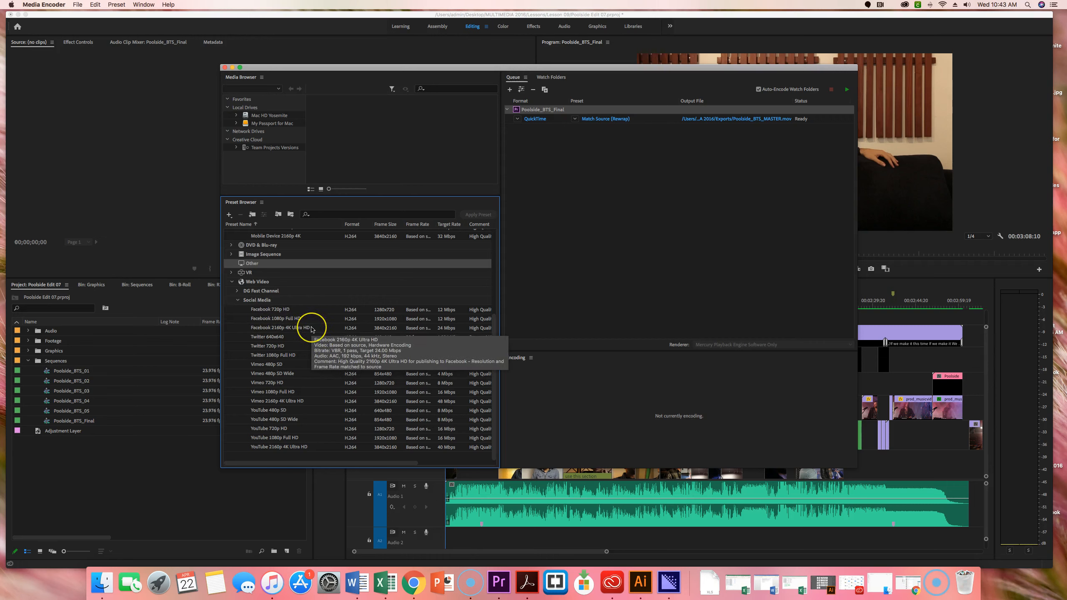
mouse_move(258, 342)
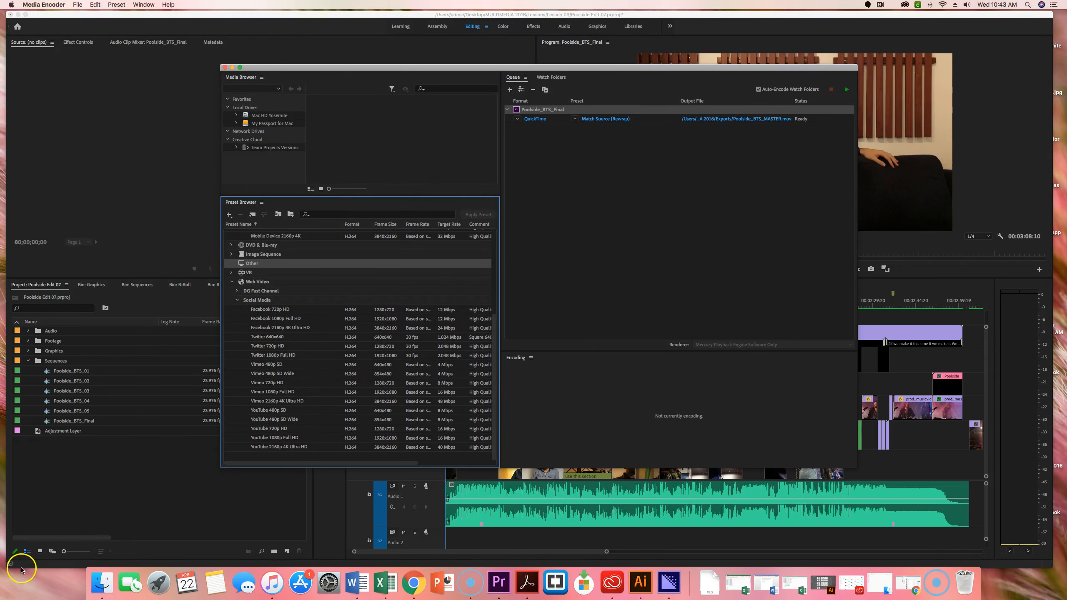
- Add the Mobile Device 720p HD preset as another output of Poolside_BTS_Final in the queue
click(20, 570)
scroll(321, 309, up, 5)
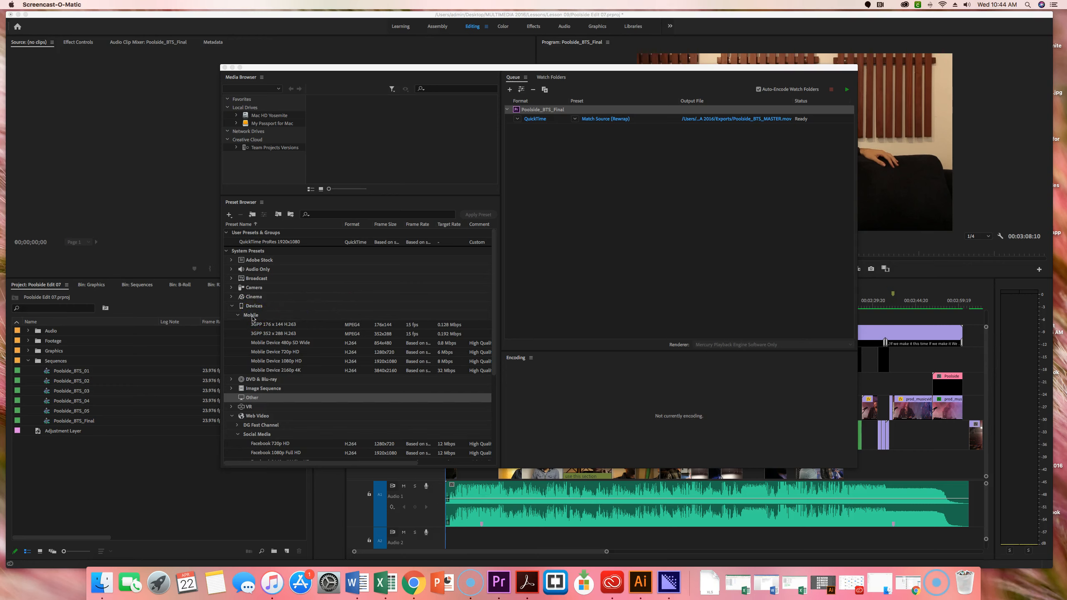
click(282, 352)
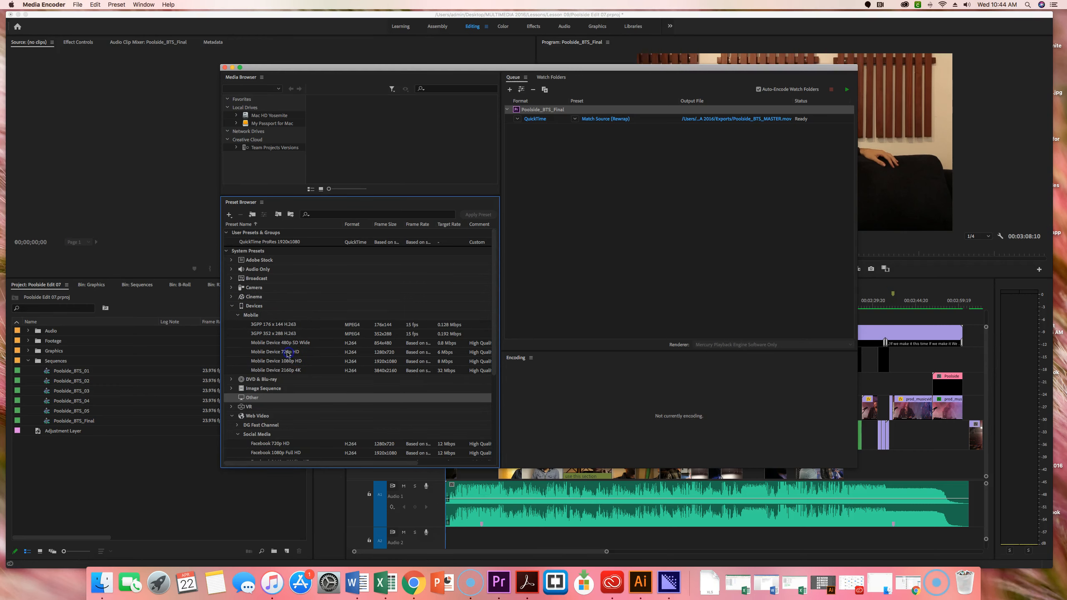
click(265, 354)
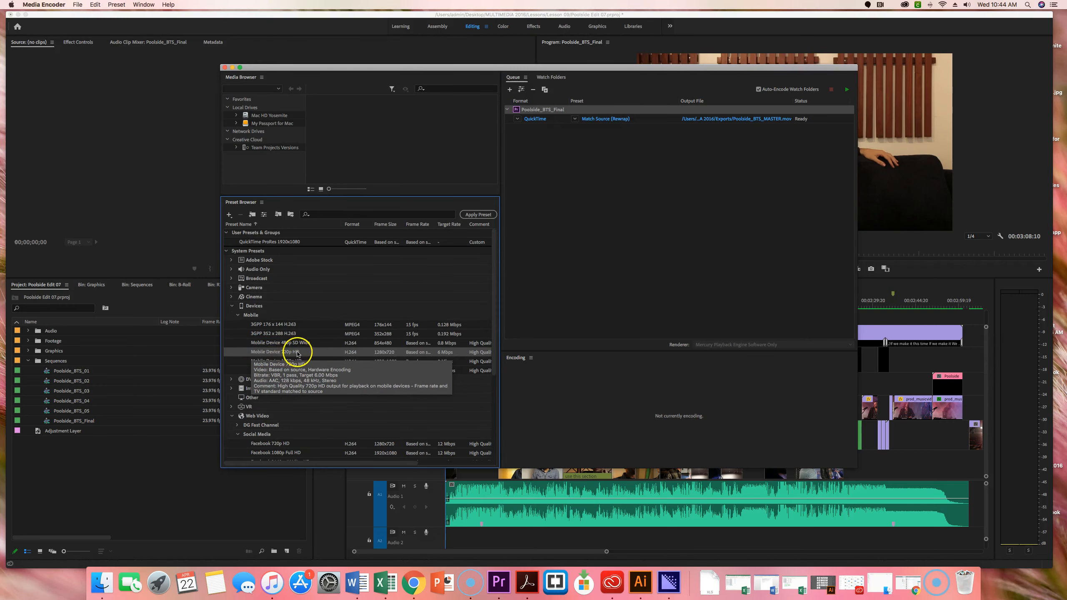
click(254, 353)
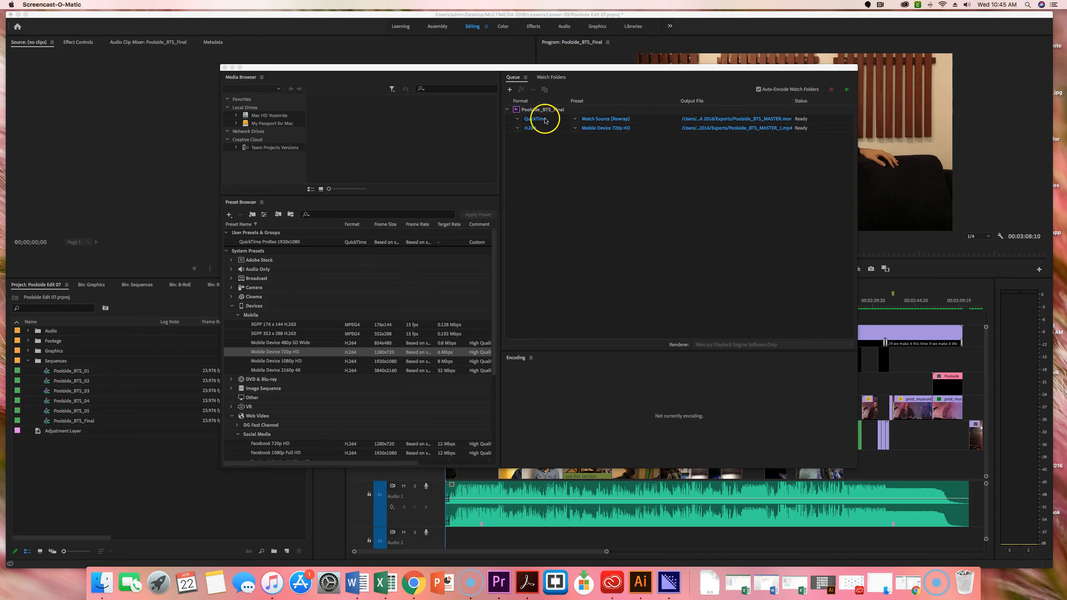
- Rename the output file of the QuickTime Match Source (Rewrap) entry as Poolside_BTS_Final_TABLET in the Exports folder
click(776, 122)
click(776, 119)
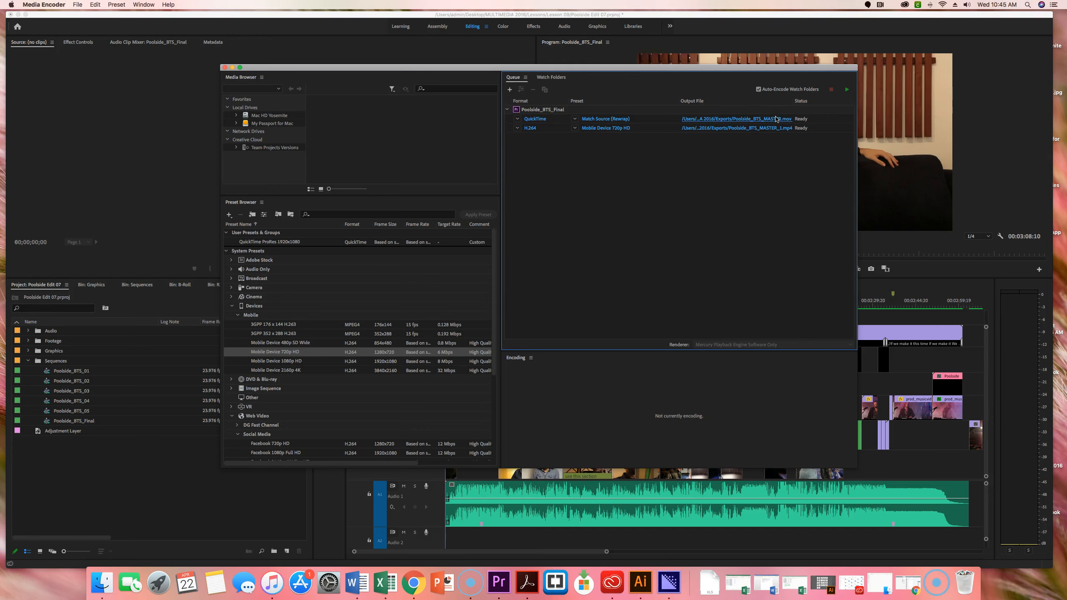
click(776, 120)
click(777, 126)
click(22, 576)
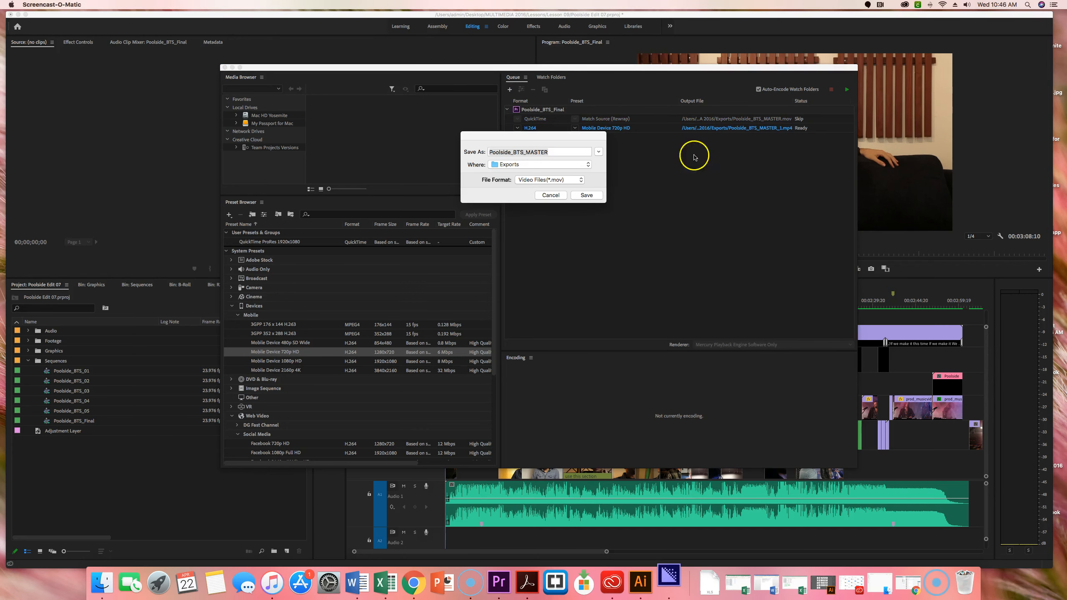
click(544, 152)
drag(547, 152, 527, 151)
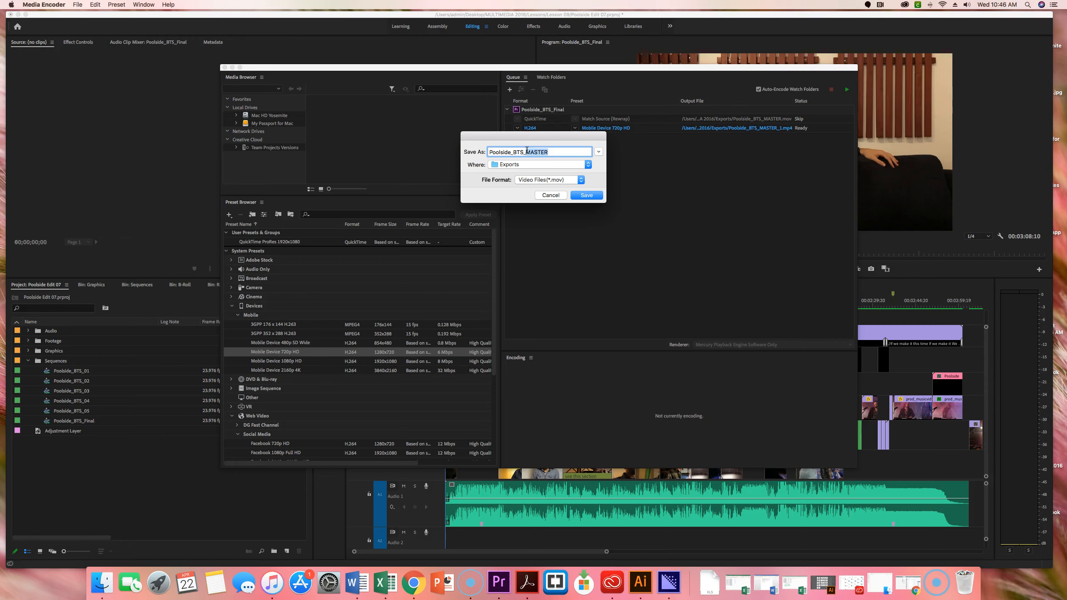
text(Final_TABLE)
click(588, 196)
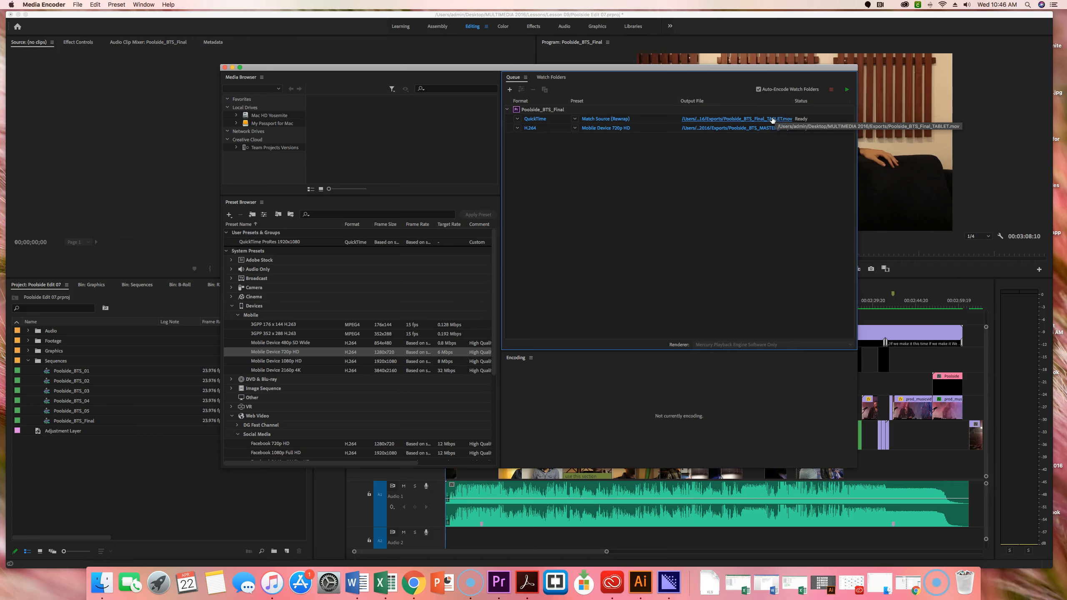
- Add the Mobile Device 480p SD Wide preset as another output of Poolside_BTS_Final in the queue
mouse_move(275, 343)
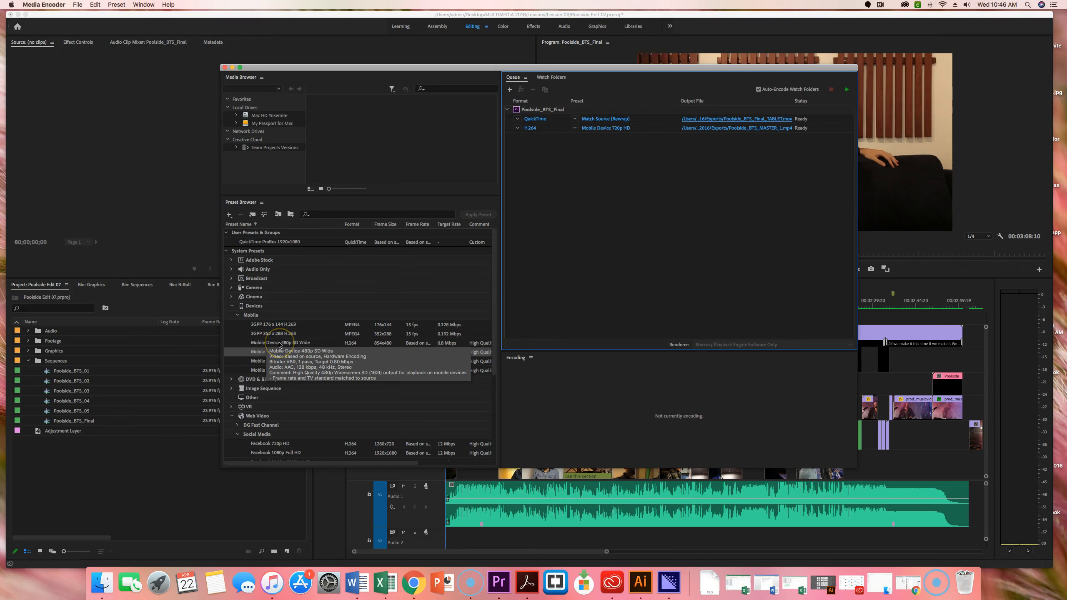
click(296, 345)
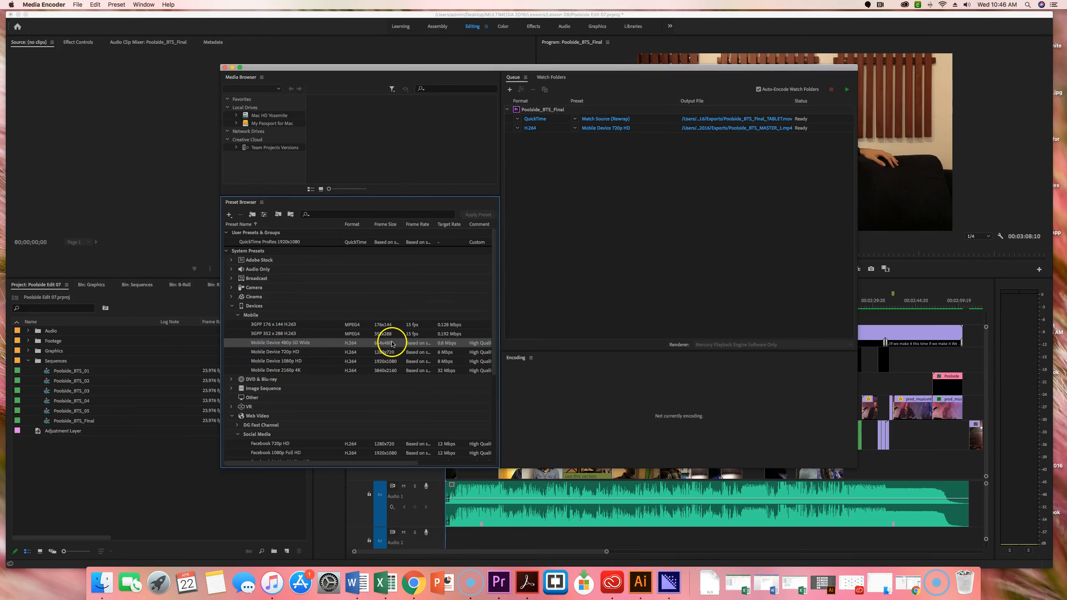
click(280, 345)
drag(280, 346, 692, 189)
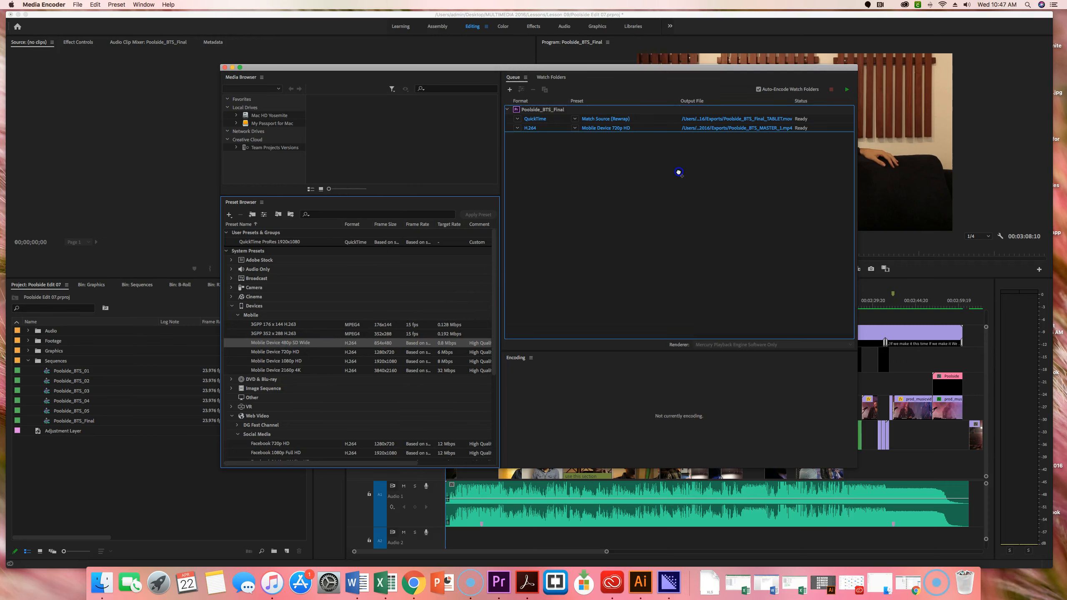
drag(679, 171, 679, 171)
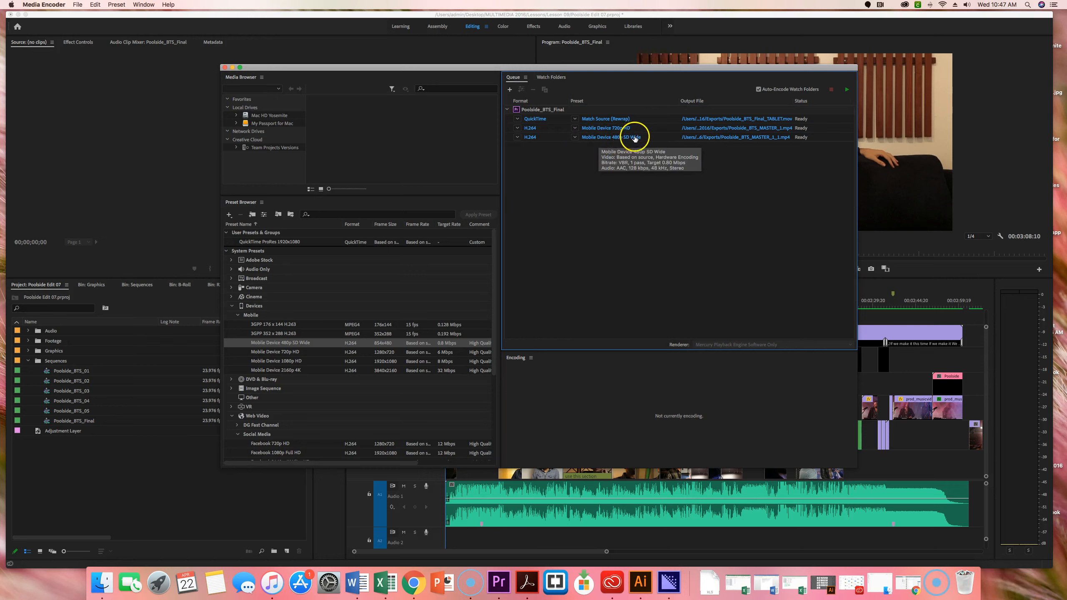
- Rename the Mobile Device 480p SD Wide output file as Poolside_BTS_Final_Smartphone in the Exports folder
click(765, 138)
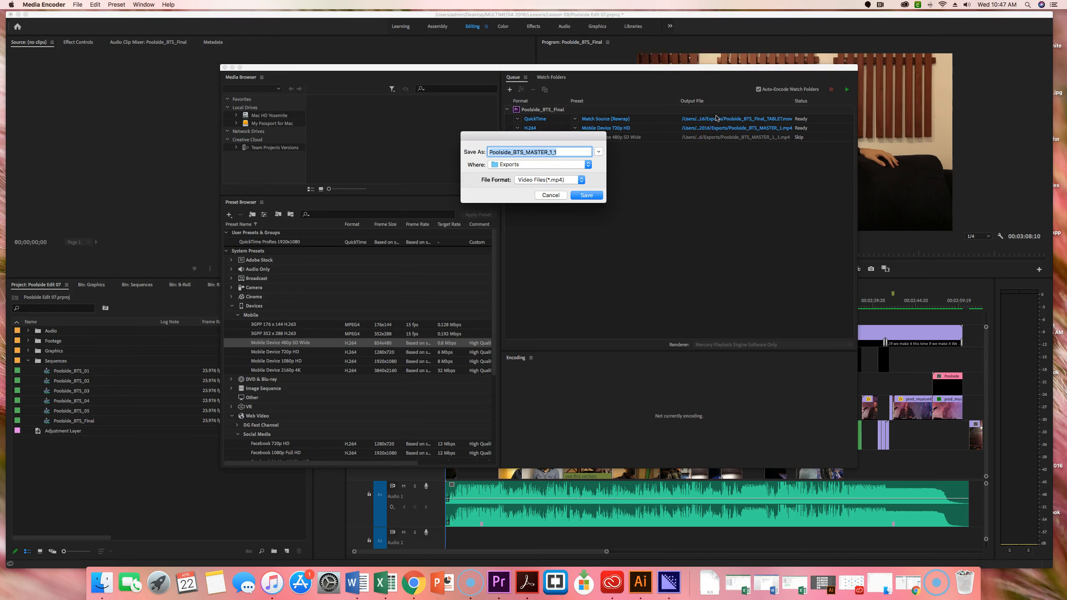
click(569, 152)
drag(570, 152, 528, 151)
text(Final_Smart)
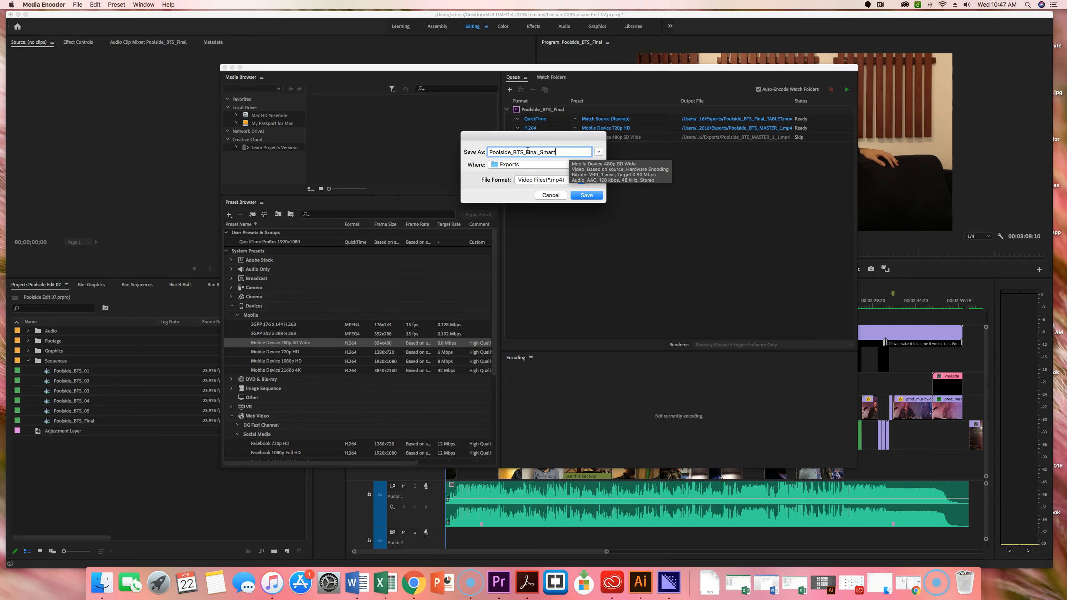
text(phone)
key(Return)
- Add the YouTube 720p HD preset as another output of Poolside_BTS_Final in the queue
scroll(235, 290, down, 5)
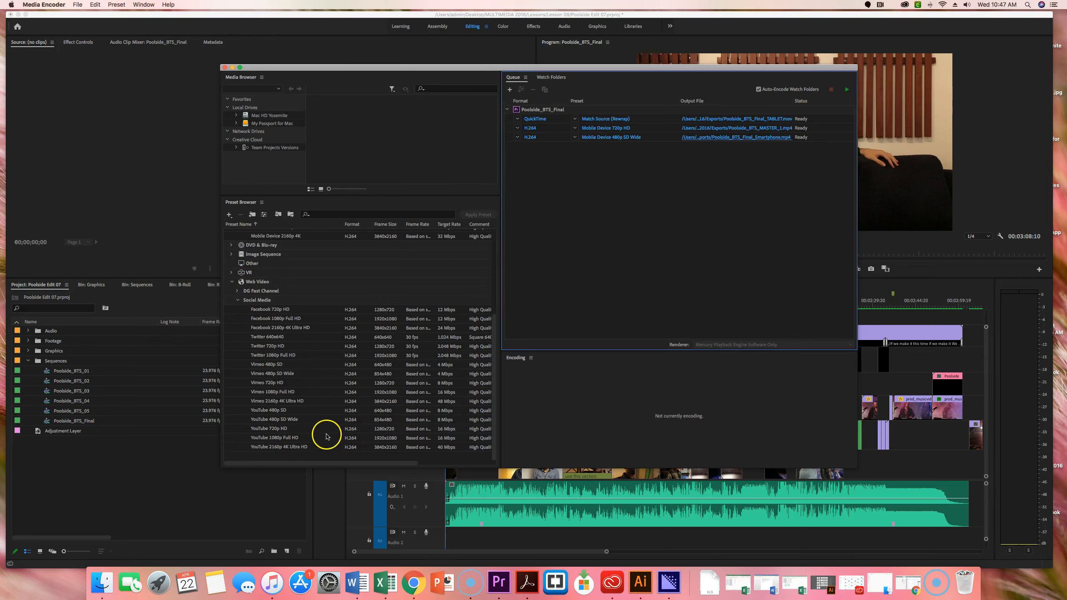
mouse_move(325, 434)
click(289, 430)
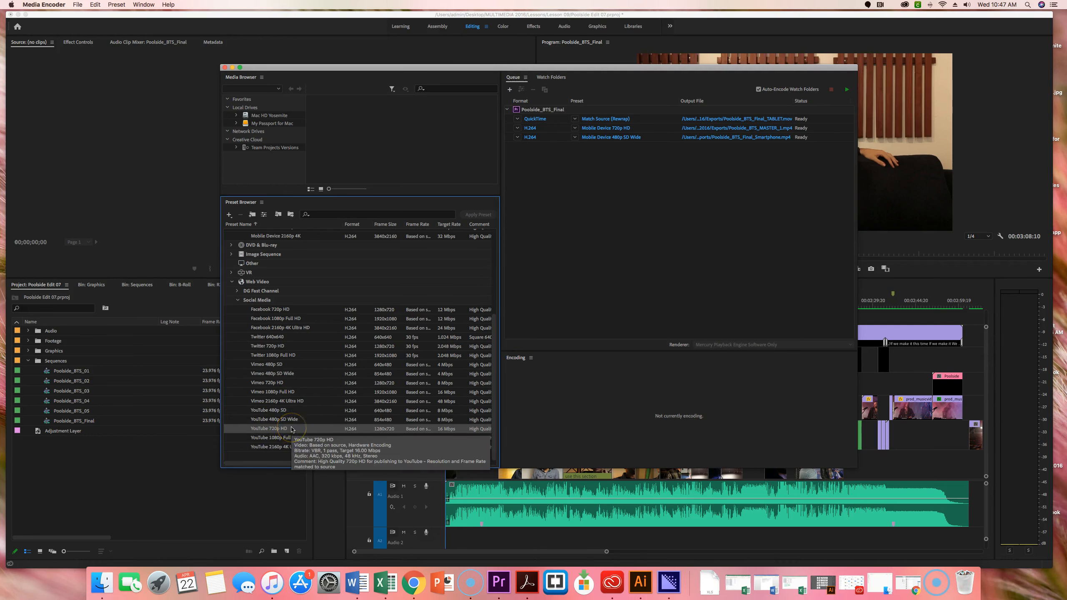
click(664, 264)
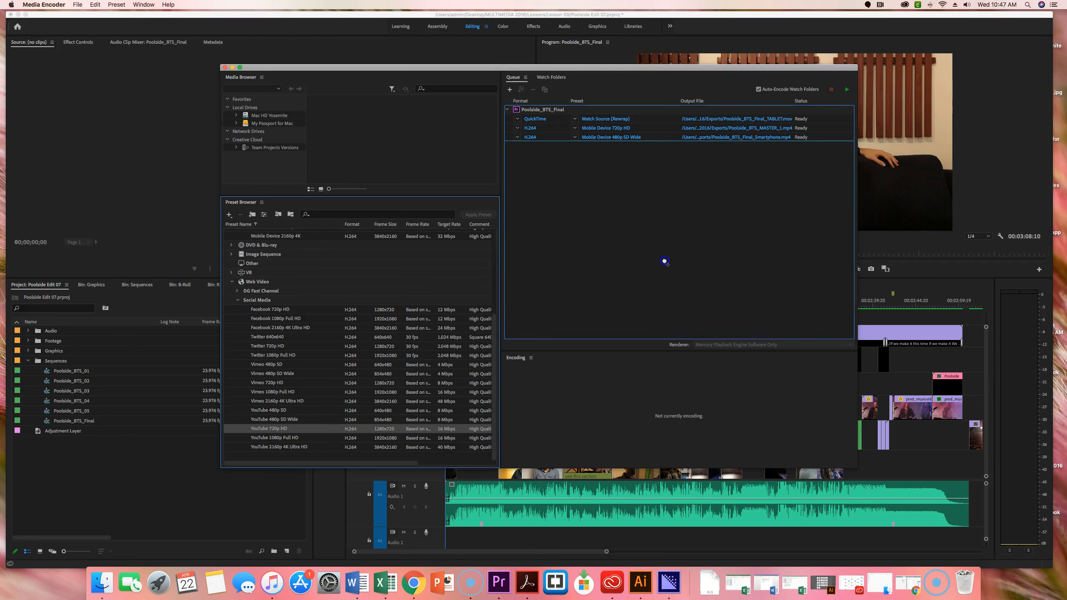
drag(687, 182, 687, 183)
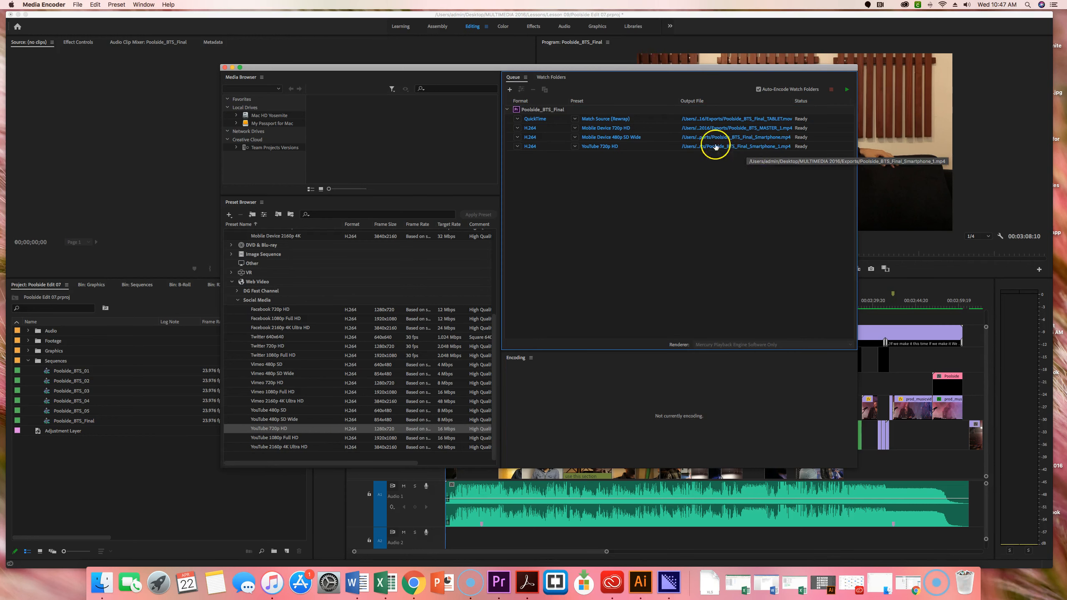
- Rename the YouTube 720p HD output file as Poolside_BTS_Final_YouTube in the Exports folder
click(758, 147)
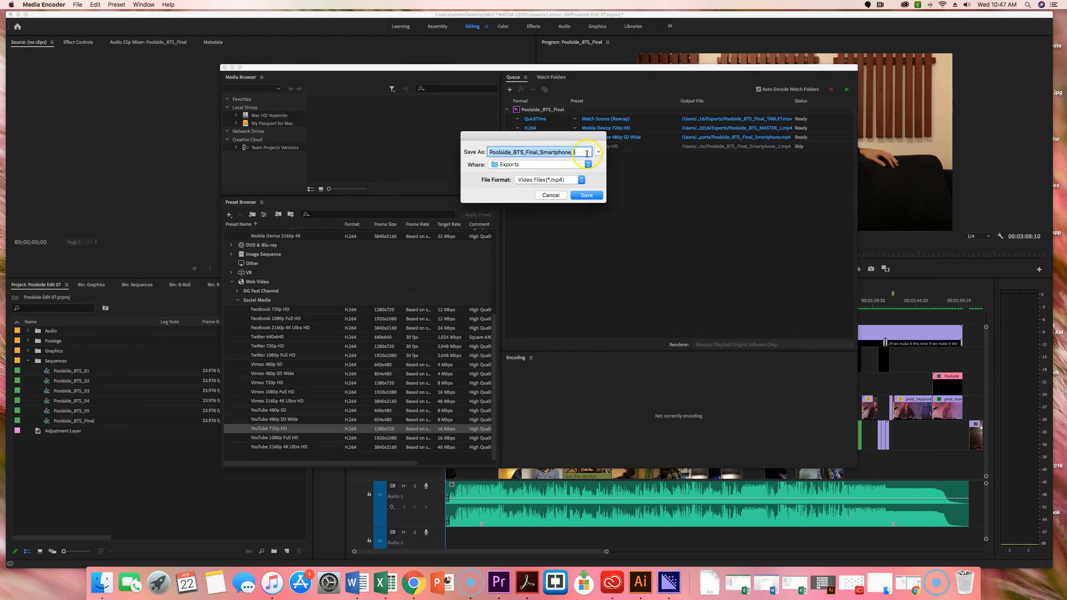
drag(581, 152, 541, 150)
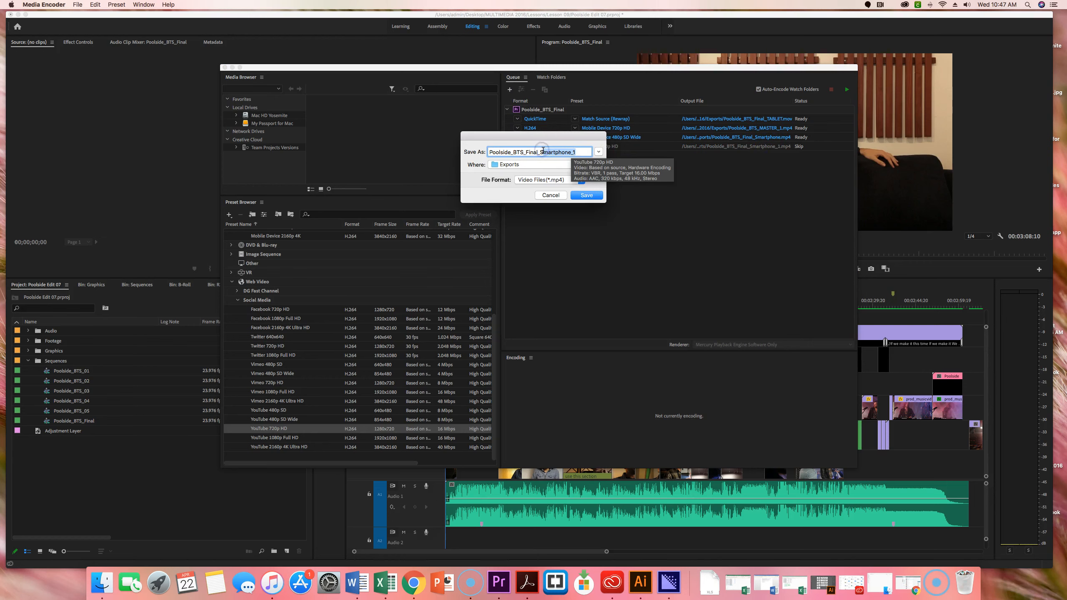
text(S)
click(586, 195)
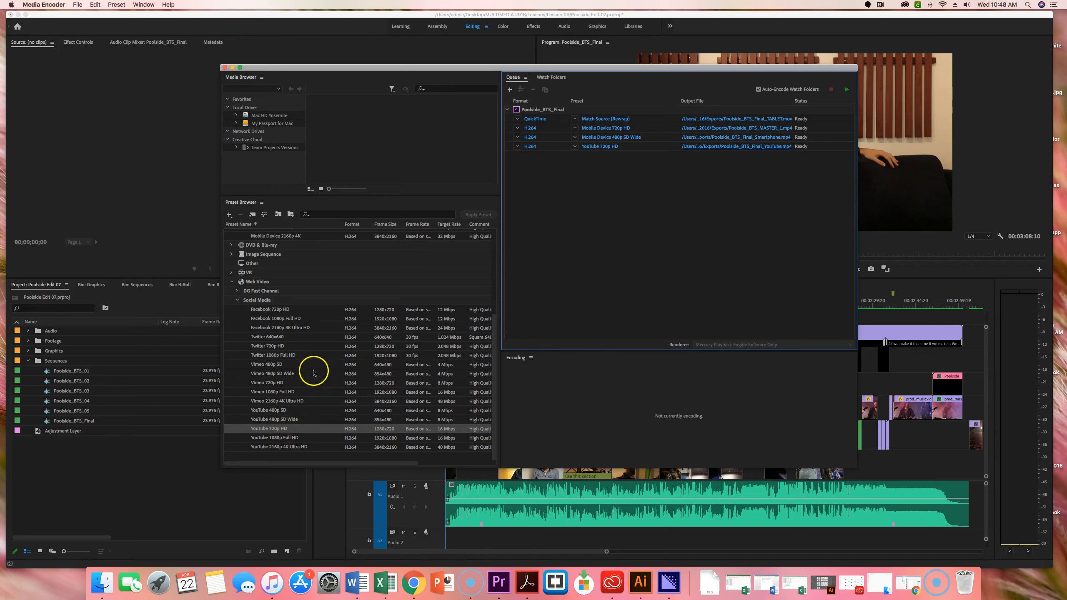
- Add the Facebook 1080p Full HD preset as another output of Poolside_BTS_Final in the queue
scroll(298, 370, up, 2)
click(292, 364)
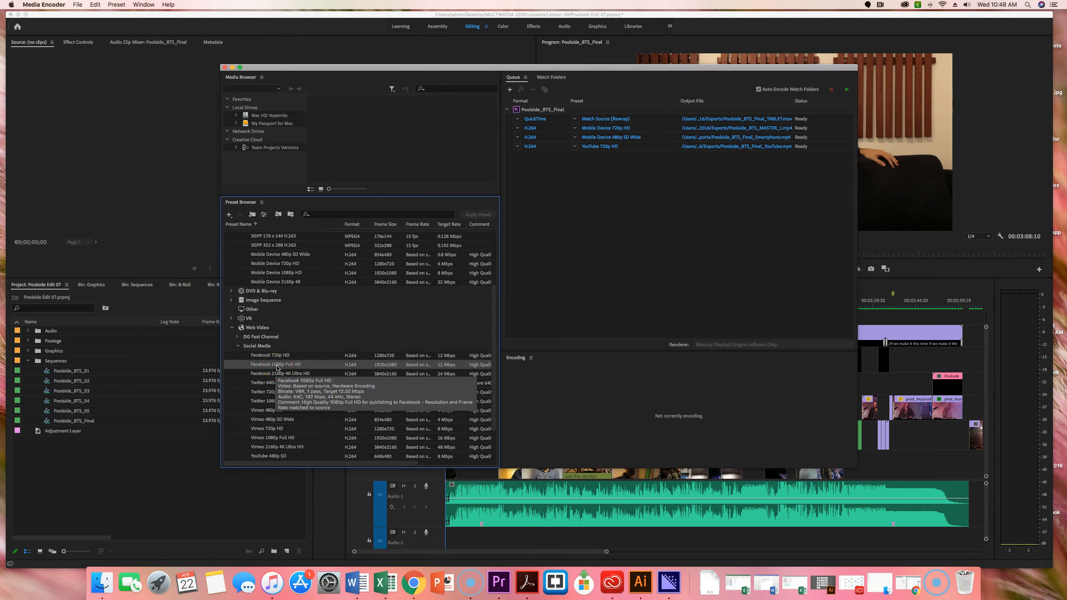
click(271, 367)
drag(271, 367, 707, 191)
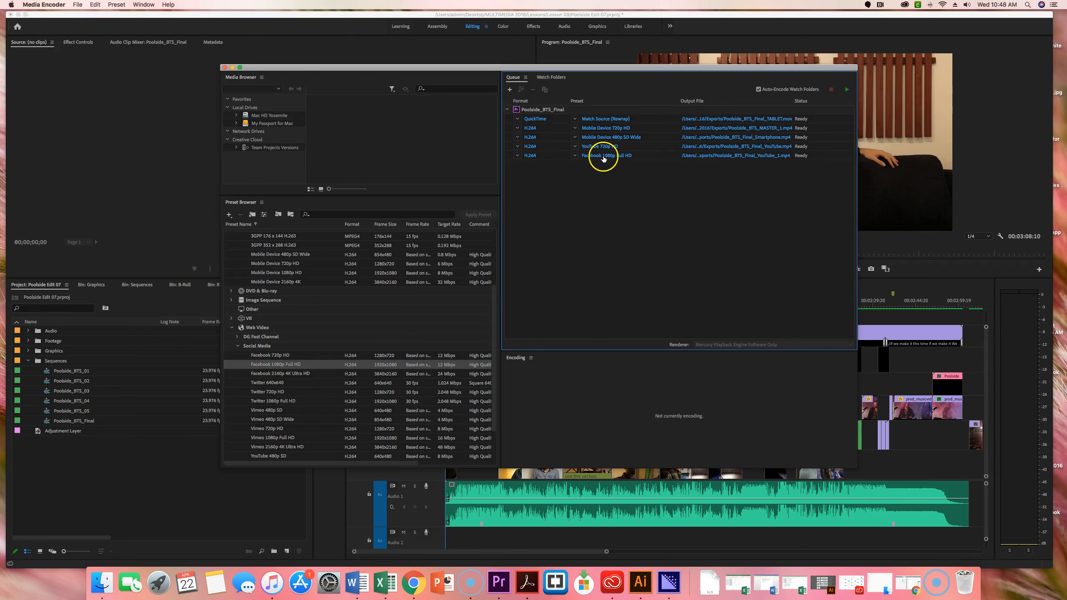
- Rename the Facebook 1080p Full HD output file as Poolside_BTS_Final_Web in the Exports folder
click(752, 156)
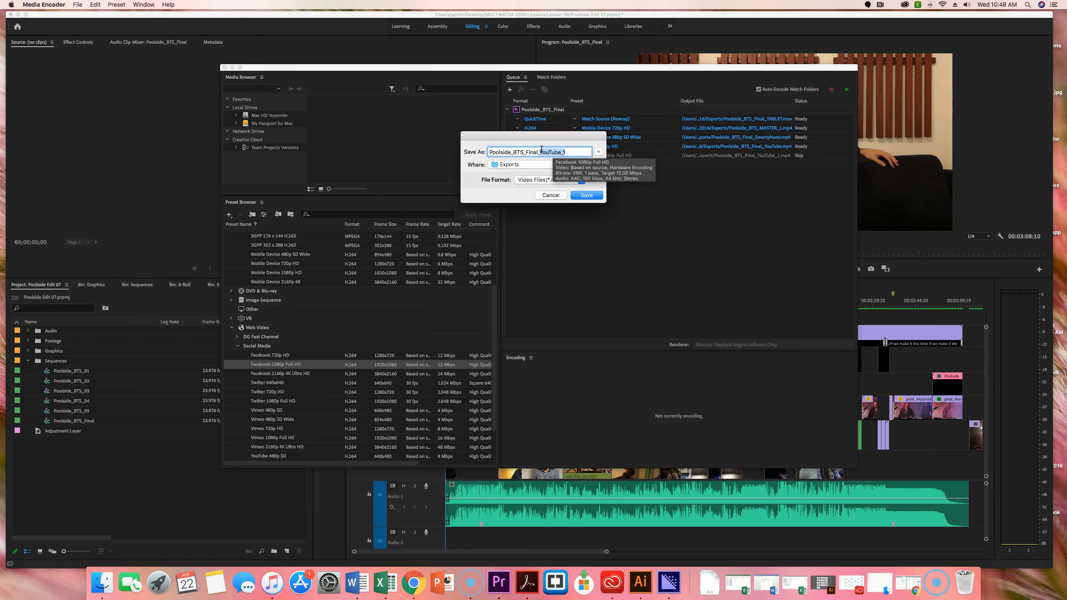
click(625, 171)
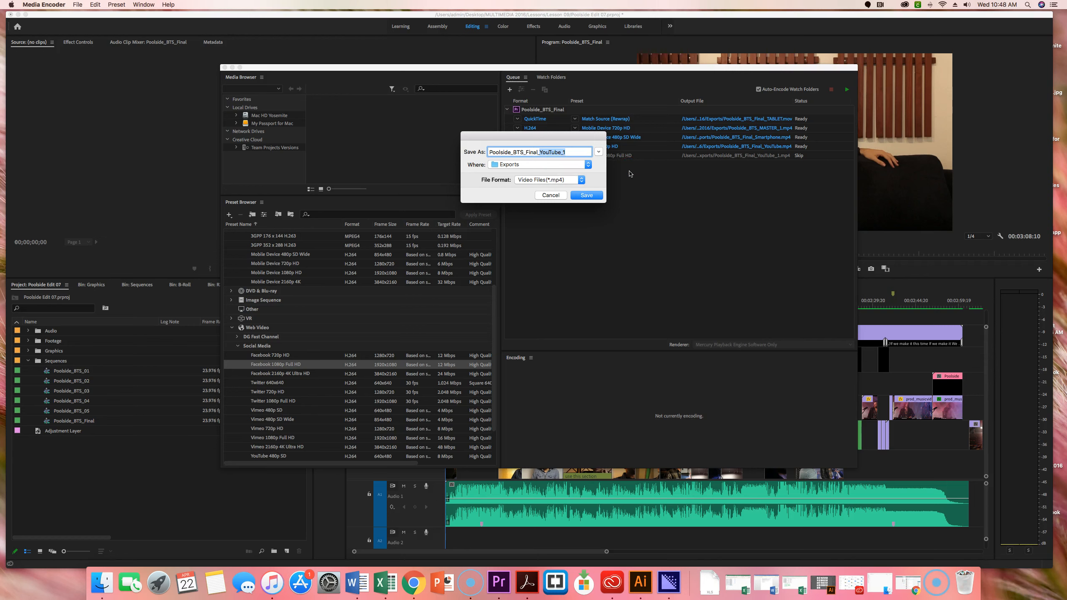
text(We)
click(587, 195)
click(734, 219)
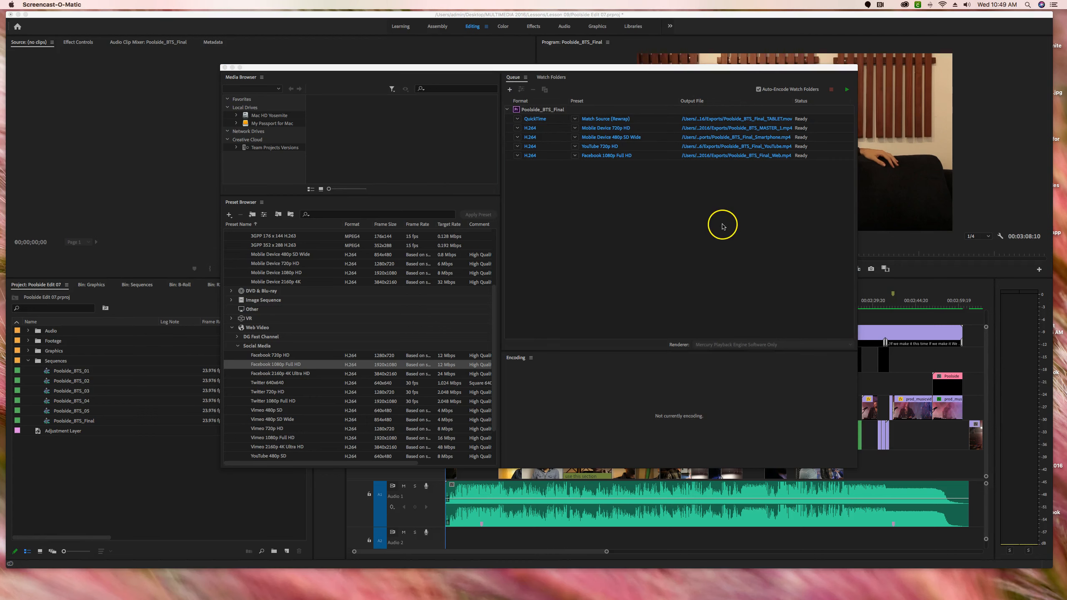
click(722, 227)
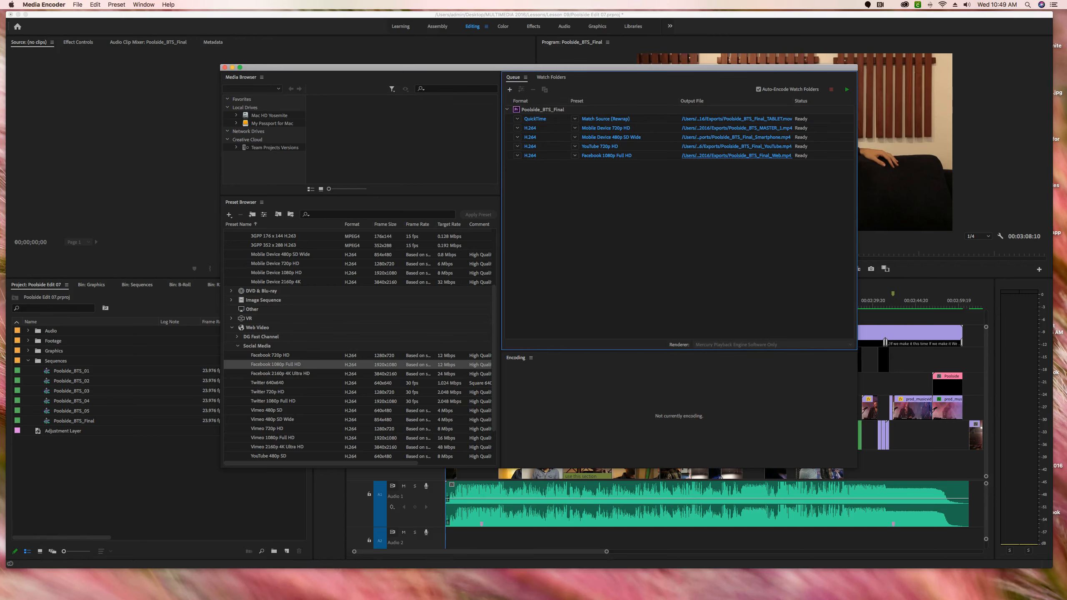
- Review the general queue and output settings in the Media Encoder preferences, then close them
click(60, 5)
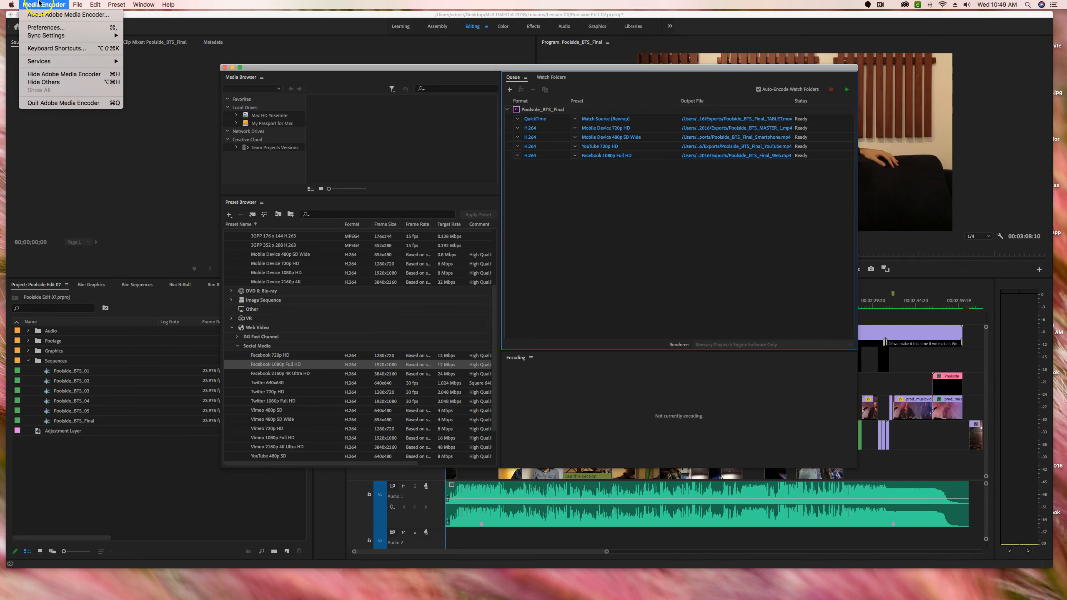
mouse_move(74, 4)
click(43, 28)
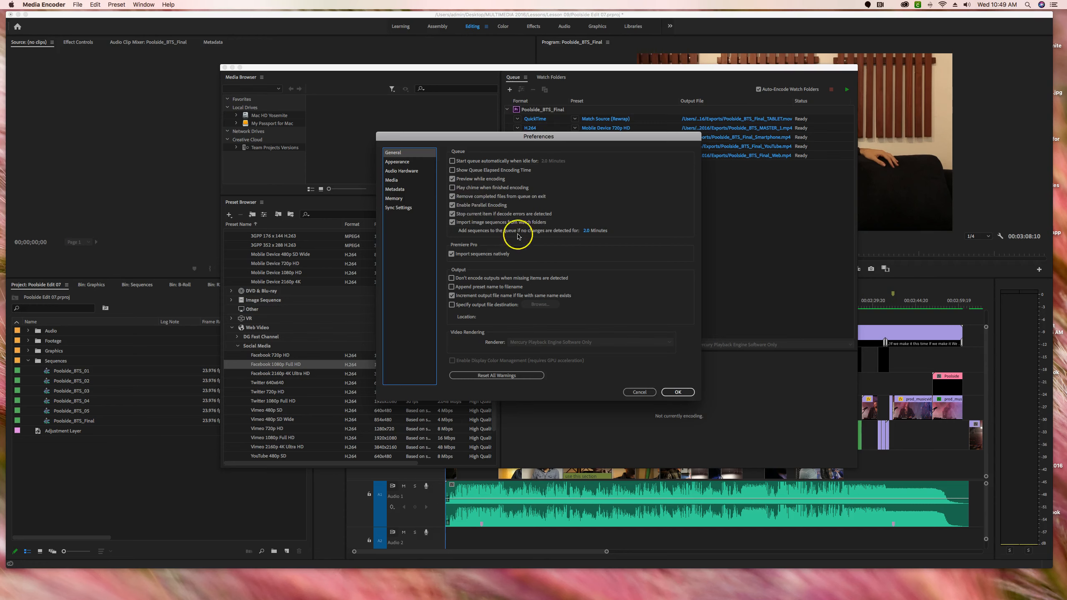
click(676, 393)
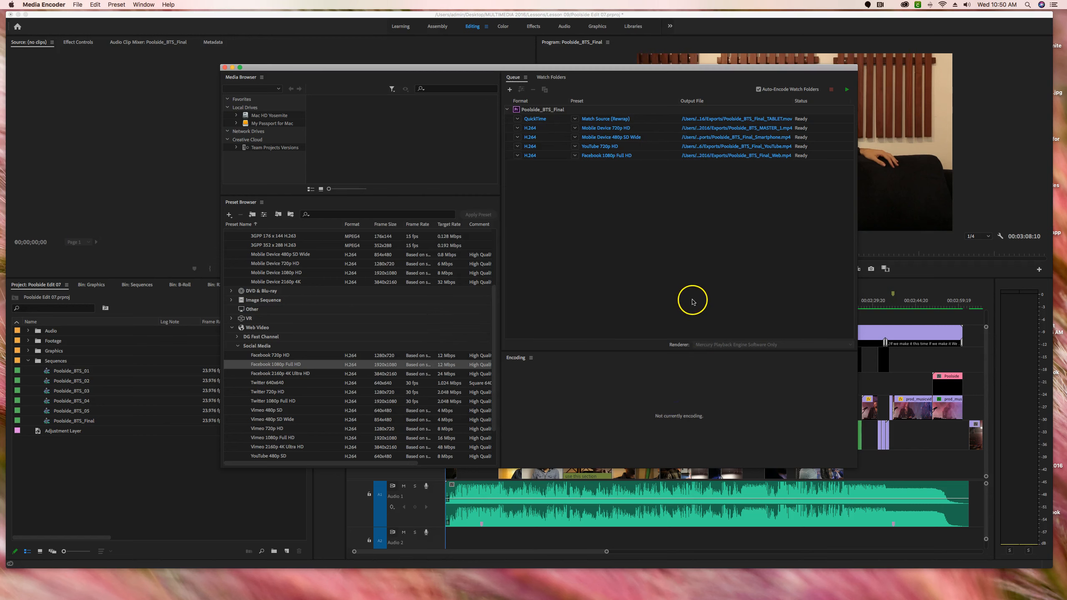
- Start encoding all queued outputs of Poolside_BTS_Final
click(719, 235)
click(847, 90)
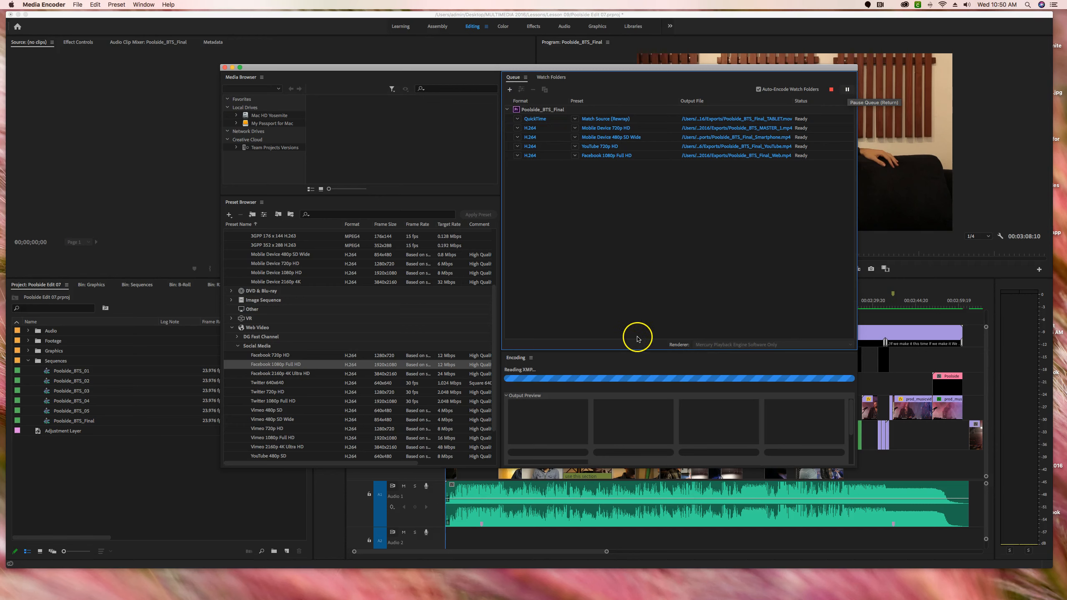
mouse_move(720, 416)
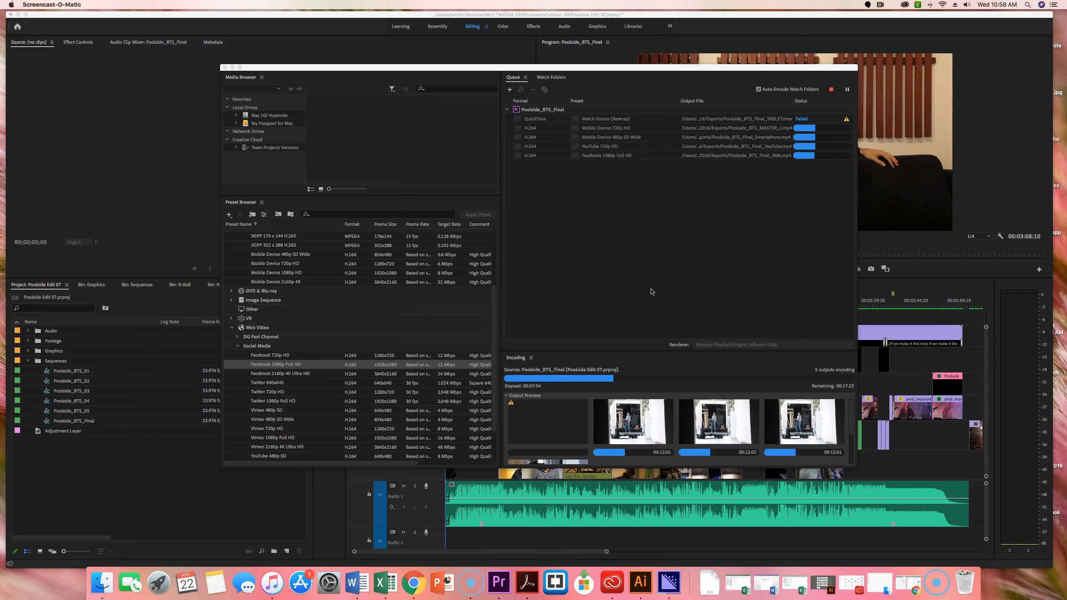
click(600, 227)
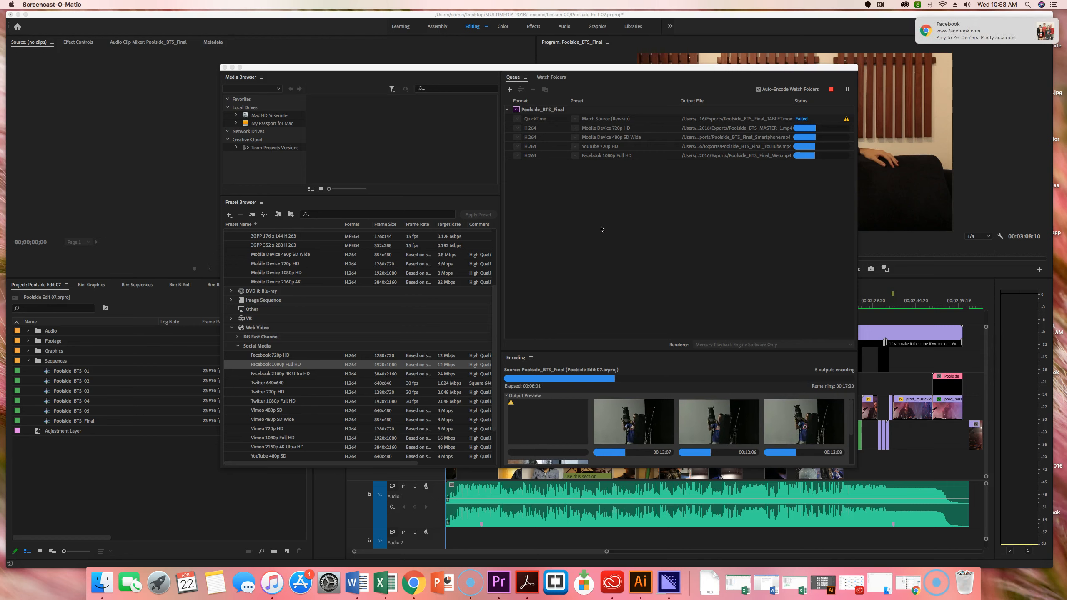
click(613, 209)
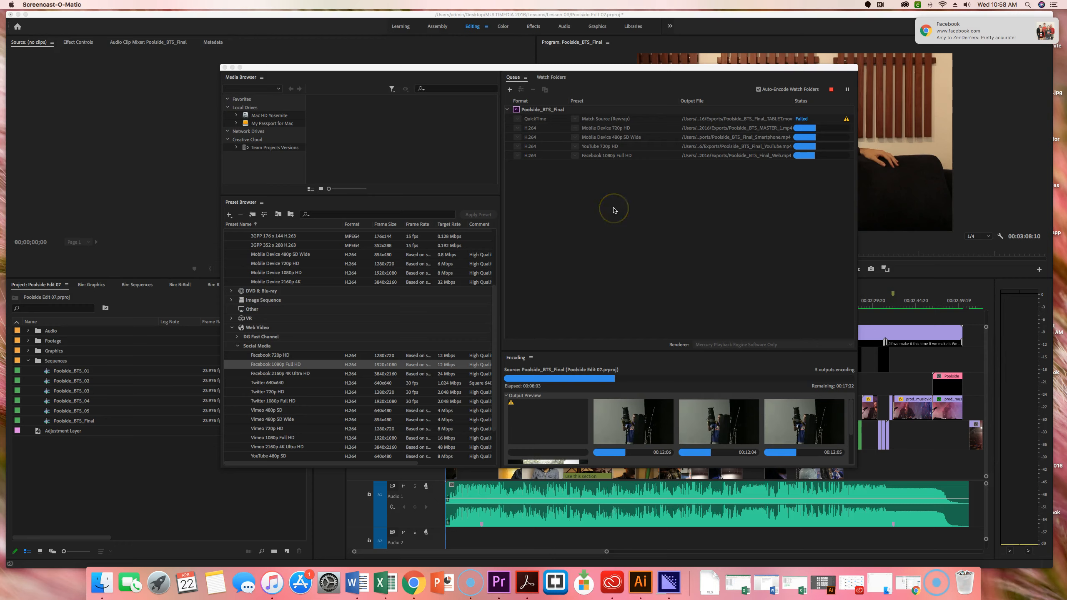